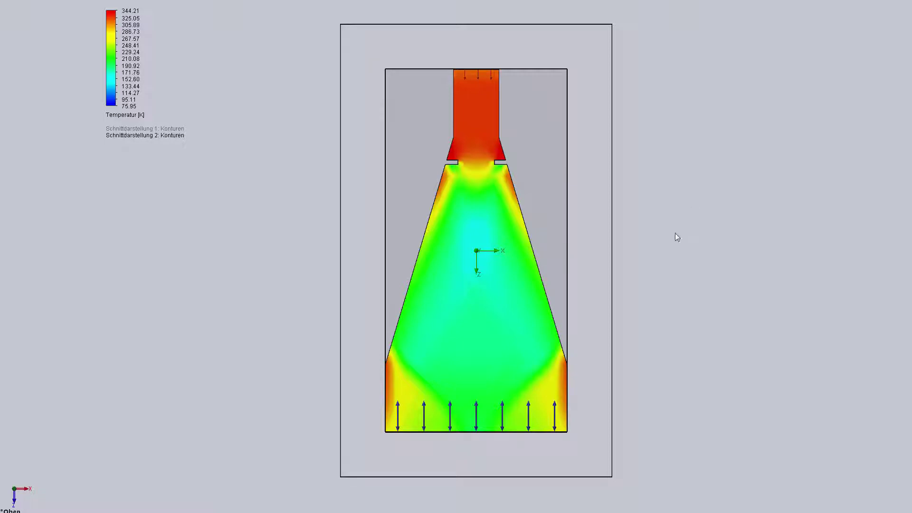
- Examine the temperature contours of the nozzle section from several angles, from the inlet channel through the throat to the wide outlet
middle_click_drag(678, 263, 661, 234)
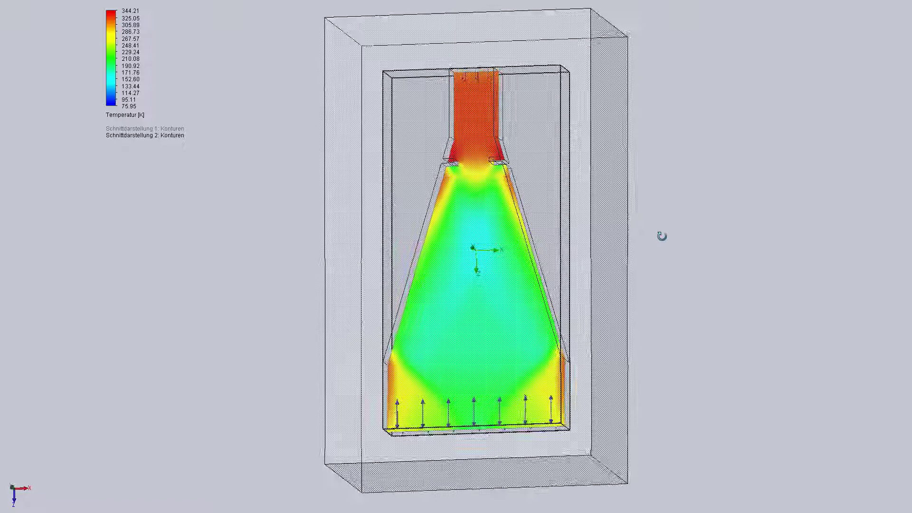
scroll(661, 238, "up", 5)
middle_click_drag(576, 312, 600, 185)
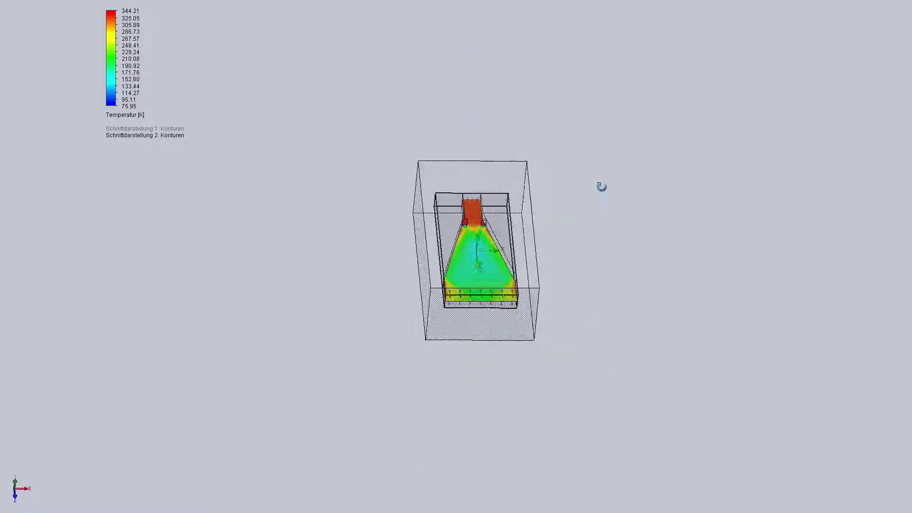
scroll(593, 202, "down", 4)
scroll(321, 291, "down", 2)
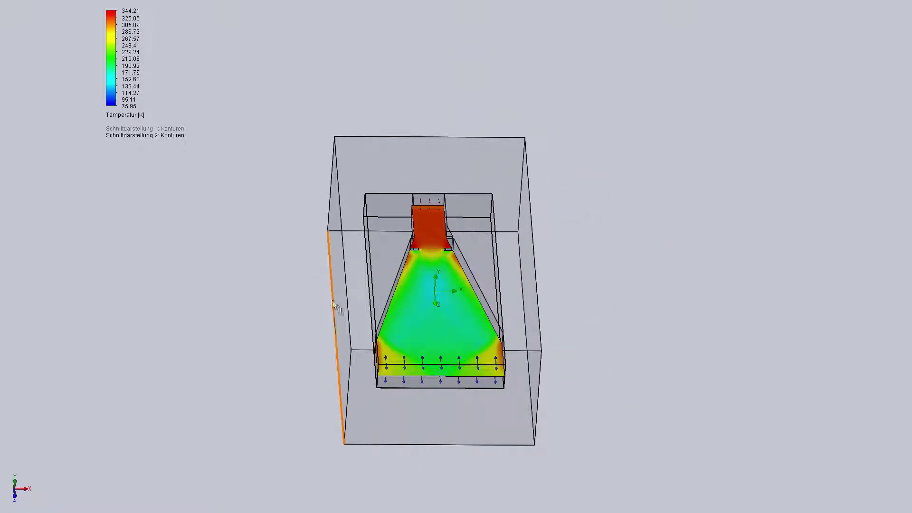
scroll(323, 295, "down", 2)
scroll(323, 295, "up", 1)
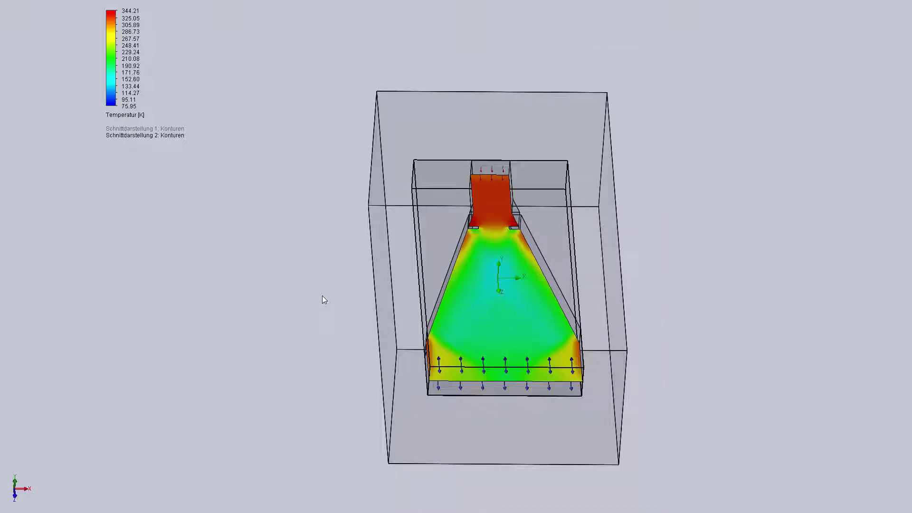
middle_click_drag(335, 260, 209, 389)
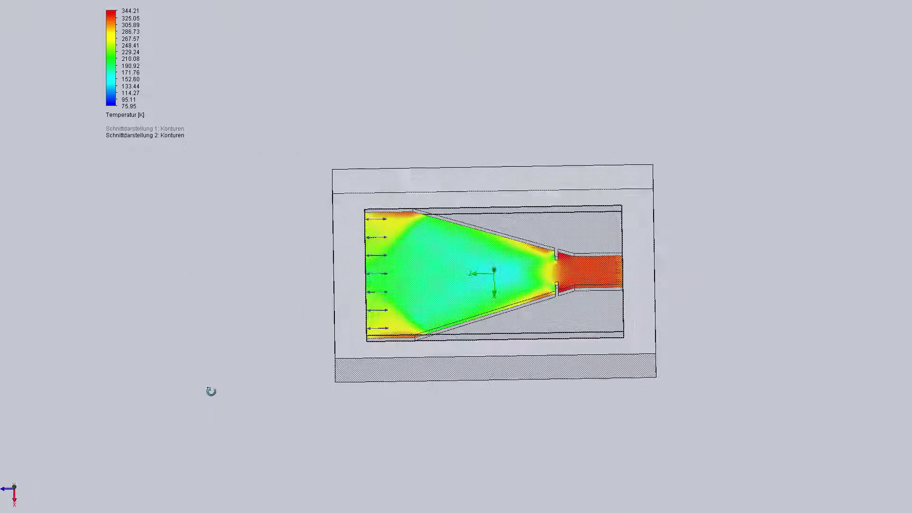
scroll(467, 281, "down", 4)
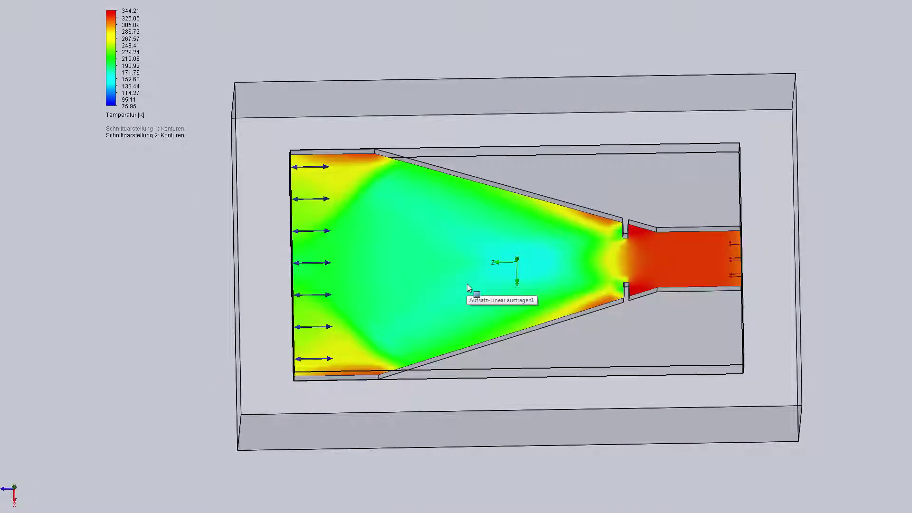
scroll(472, 309, "down", 2)
scroll(474, 314, "up", 4)
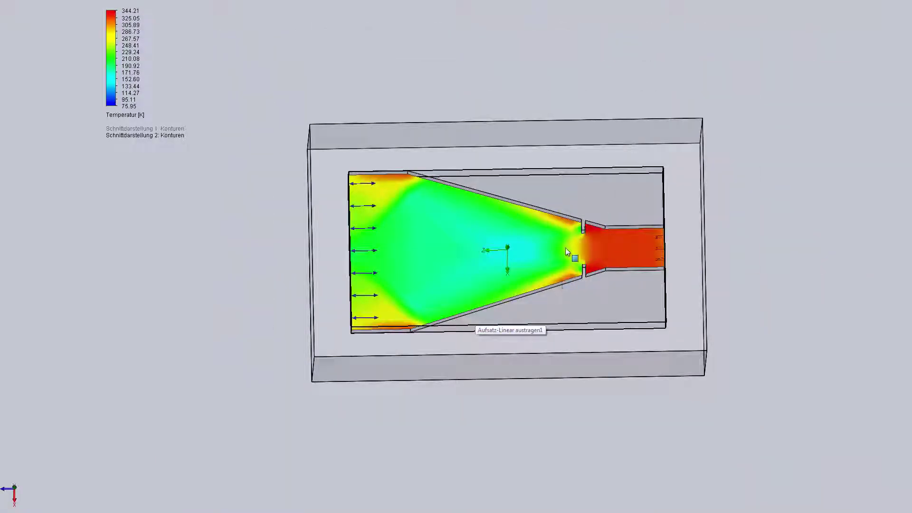
scroll(570, 313, "down", 2)
scroll(513, 199, "up", 2)
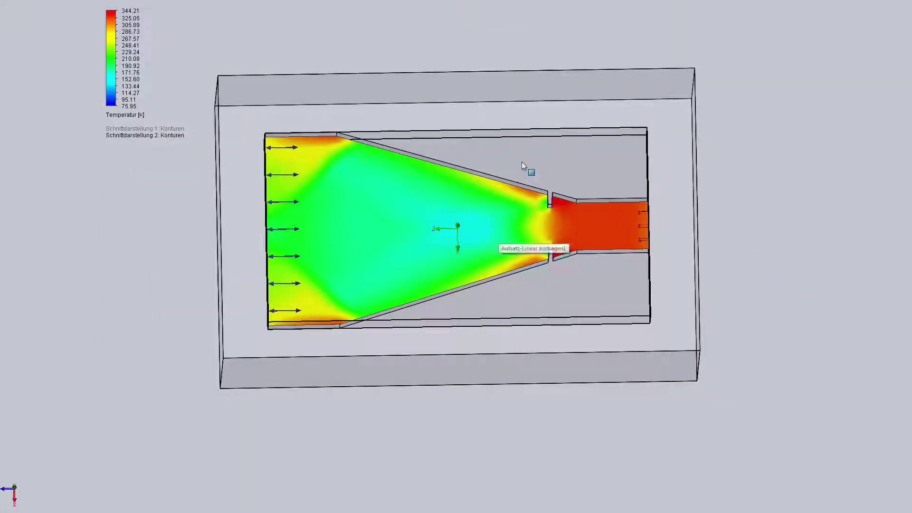
middle_click_drag(525, 169, 526, 121)
key("f")
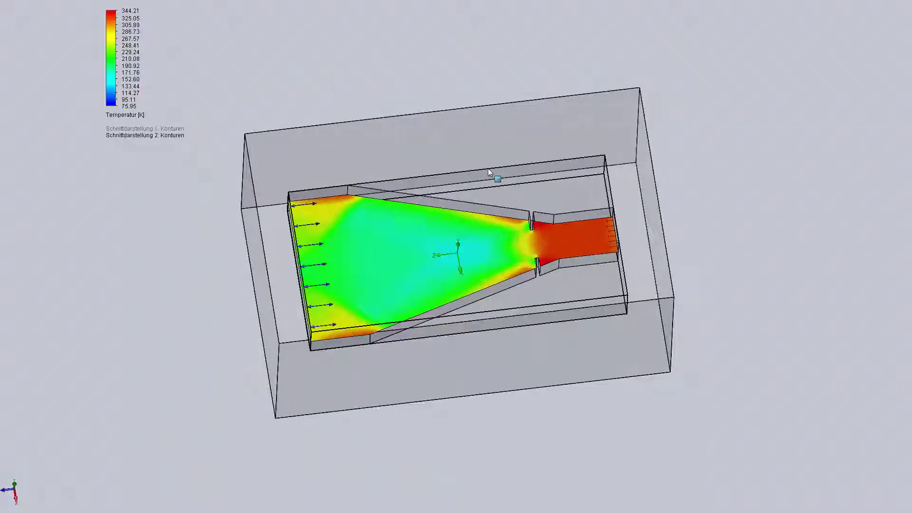
scroll(551, 280, "down", 2)
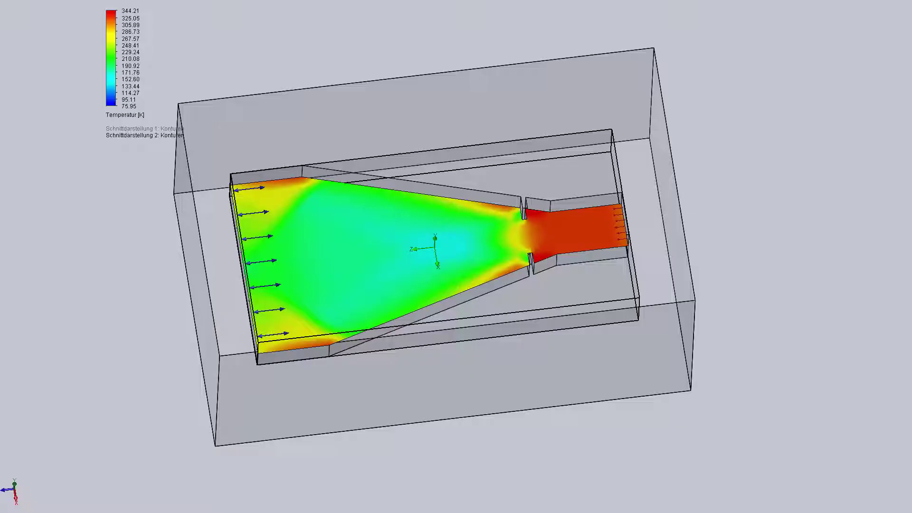
middle_click_drag(413, 257, 419, 397)
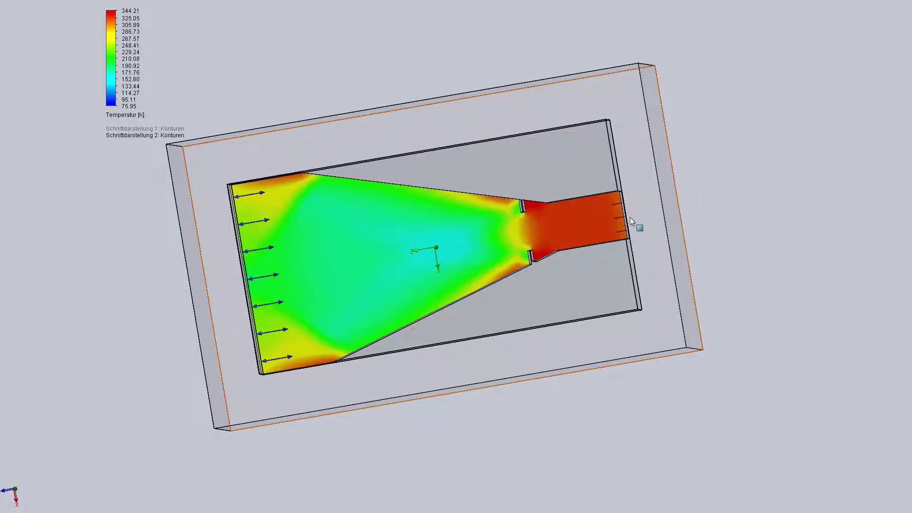
middle_click_drag(611, 263, 591, 233)
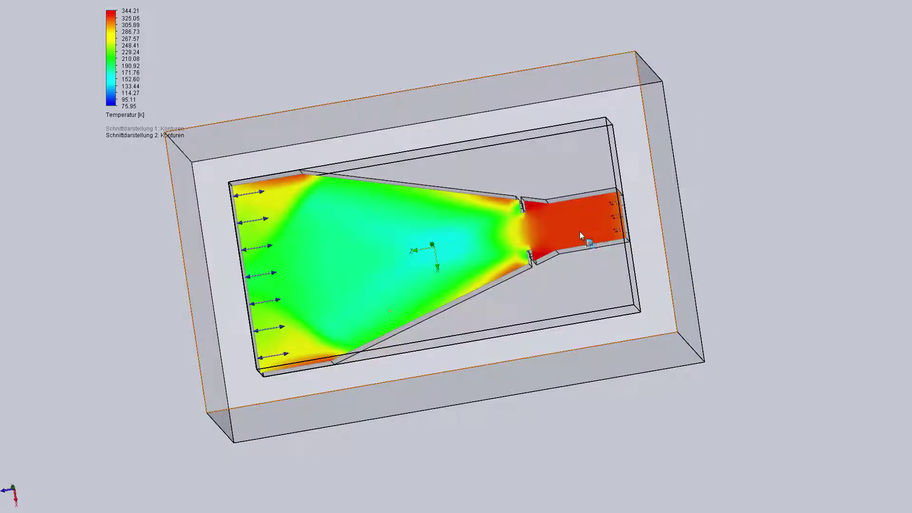
mouse_move(590, 315)
middle_mouse_down()
mouse_move(607, 290)
mouse_move(598, 244)
mouse_move(605, 291)
middle_mouse_up()
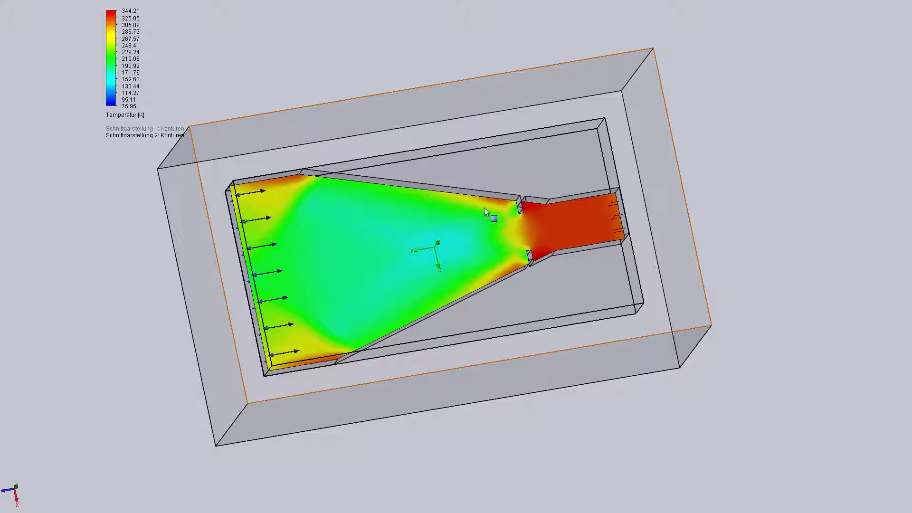
middle_click_drag(492, 236, 175, 161)
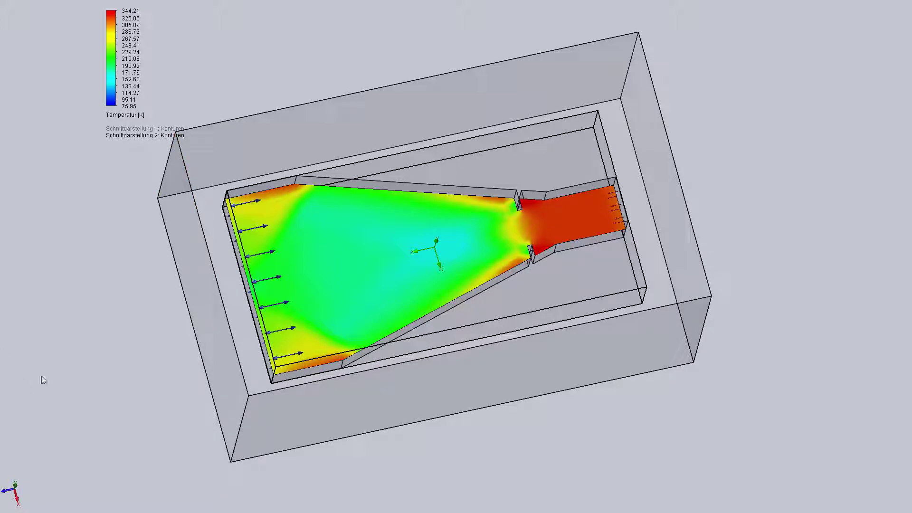
- Switch the contour plot's displayed parameter from temperature to pressure (Druck) in a near-top view of the nozzle
mouse_move(304, 280)
middle_mouse_down()
mouse_move(276, 171)
mouse_move(389, 110)
mouse_move(443, 148)
mouse_move(460, 183)
mouse_move(407, 311)
mouse_move(393, 356)
mouse_move(397, 383)
mouse_move(309, 283)
middle_mouse_up()
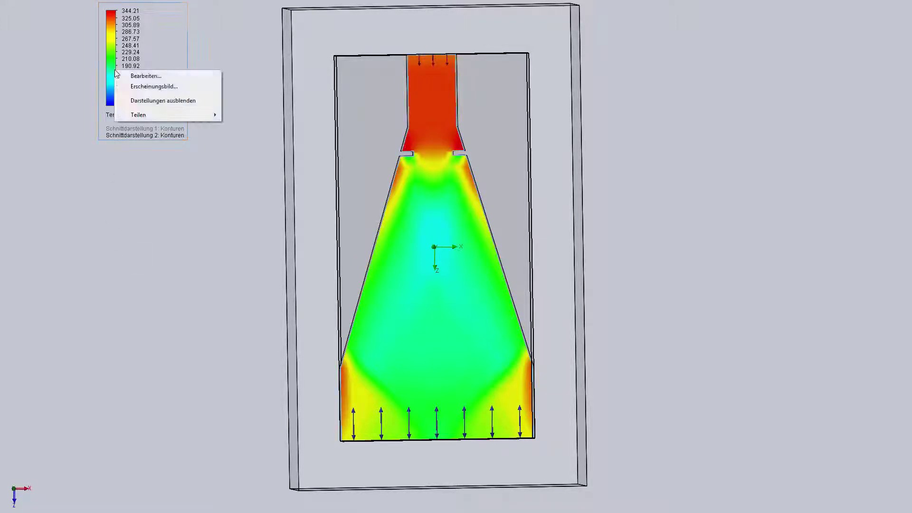
left_click(122, 77)
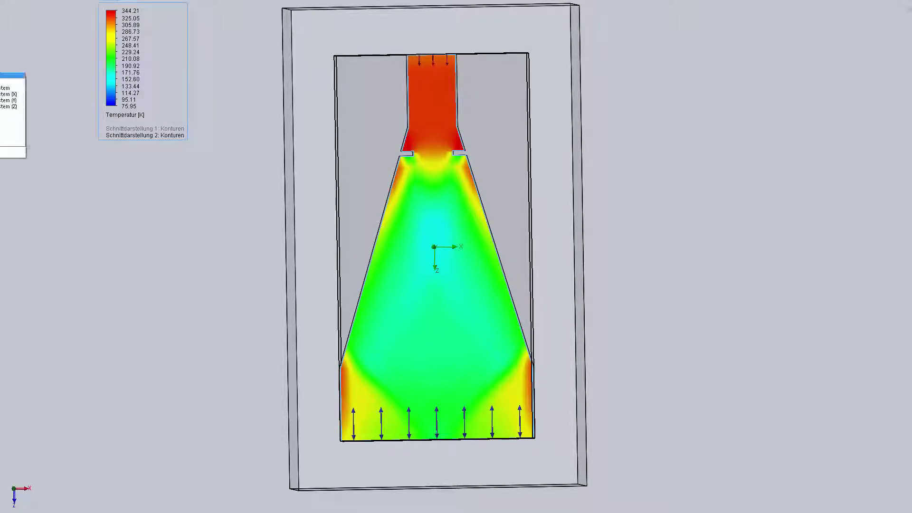
key("Return")
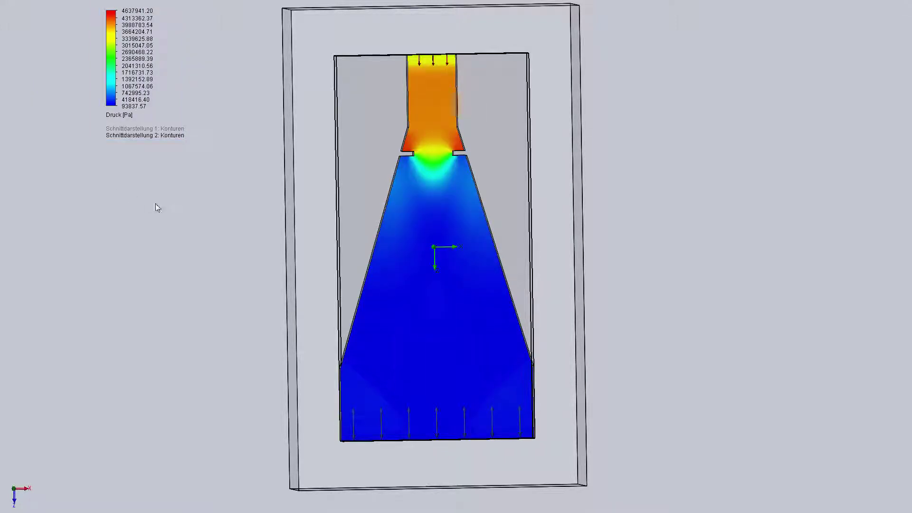
- Set the pressure colour scale's range to a minimum of 66994.96 Pa and a maximum of 2358791.68 Pa
right_click(109, 63)
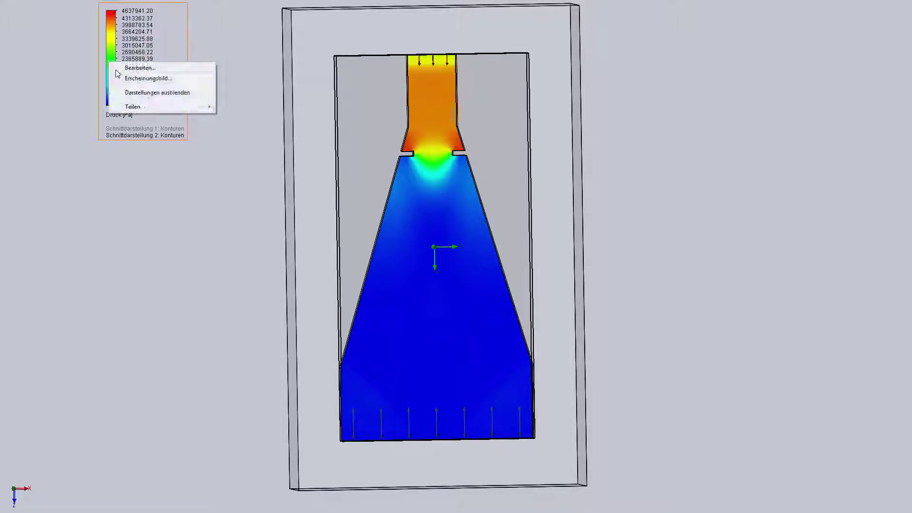
left_click(121, 68)
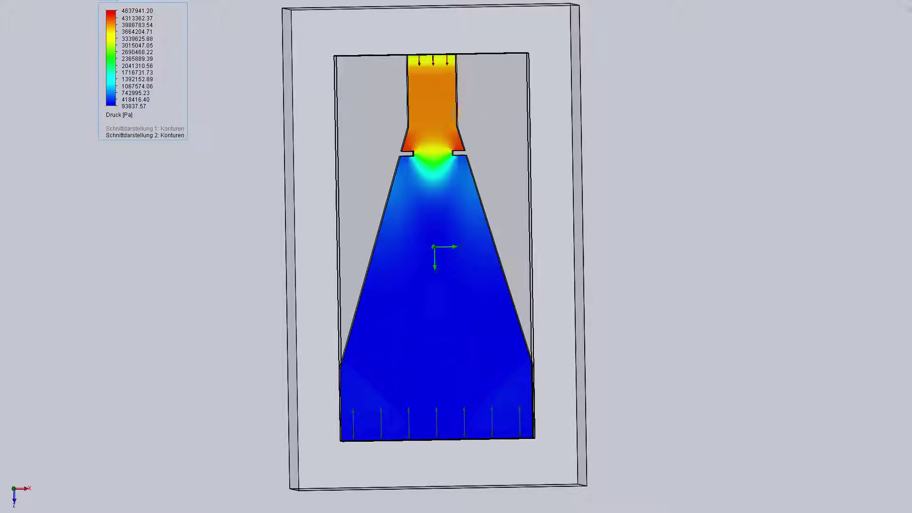
right_click(109, 62)
left_click(123, 71)
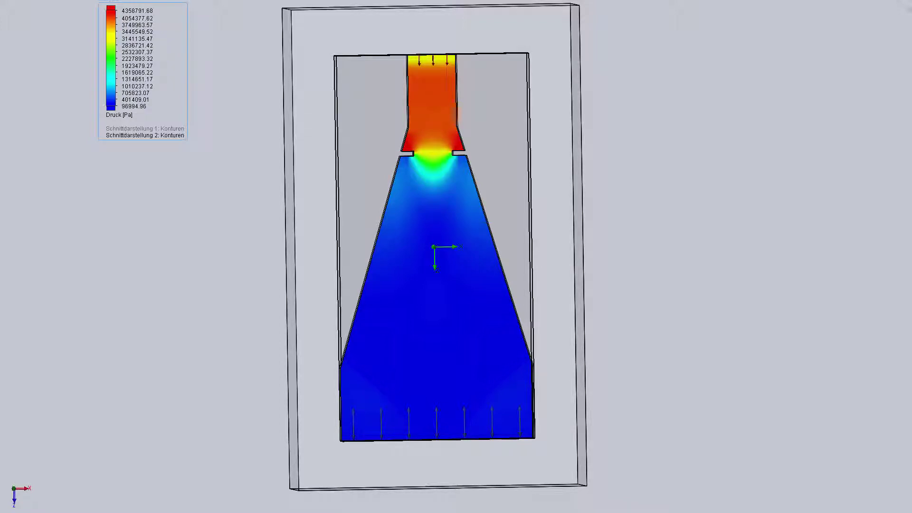
key("Return")
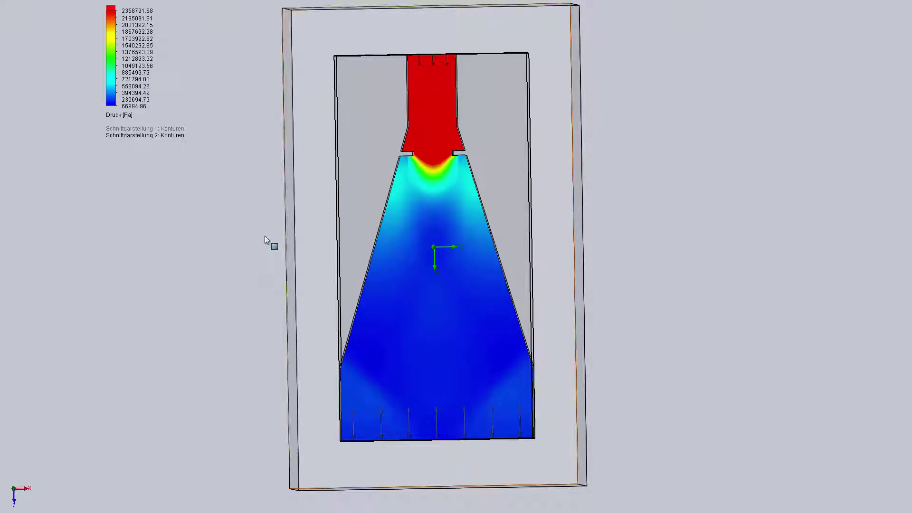
- Examine the pressure contours along the nozzle section, particularly the gradient behind the throat and the region near the outlet
middle_click_drag(265, 237, 149, 233)
scroll(344, 241, "down", 4)
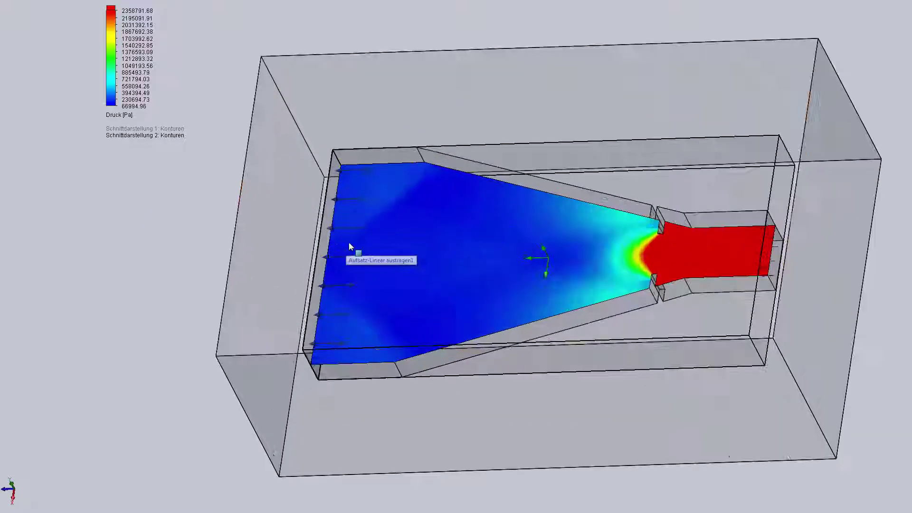
scroll(527, 349, "up", 2)
scroll(527, 349, "up", 2)
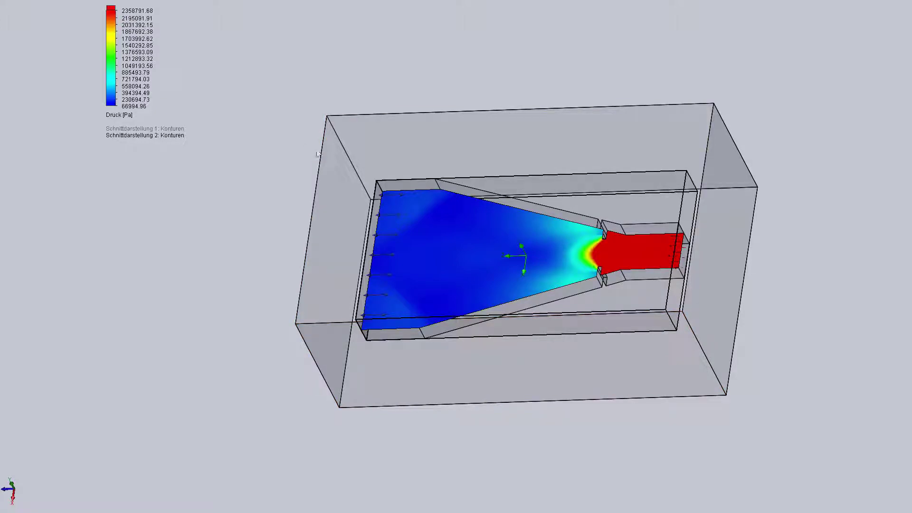
middle_click_drag(353, 273, 524, 238)
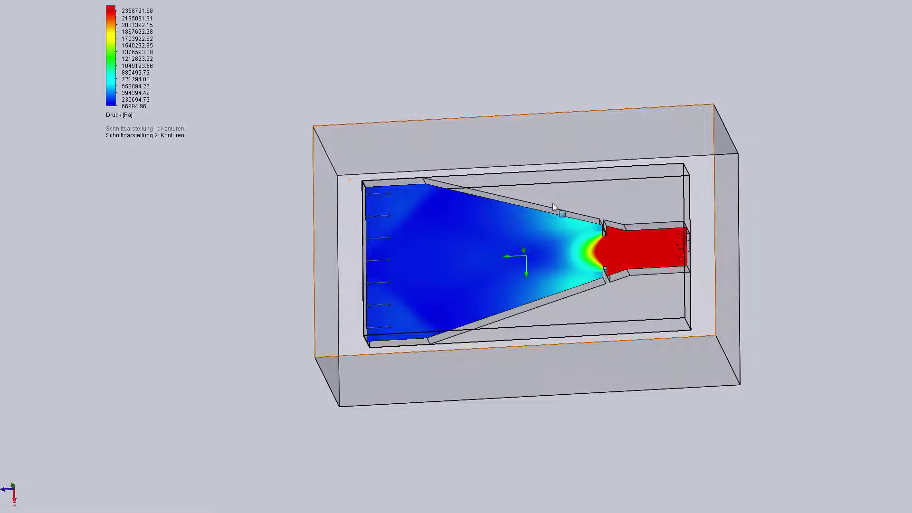
mouse_move(533, 257)
middle_mouse_down()
mouse_move(514, 237)
mouse_move(543, 260)
middle_mouse_up()
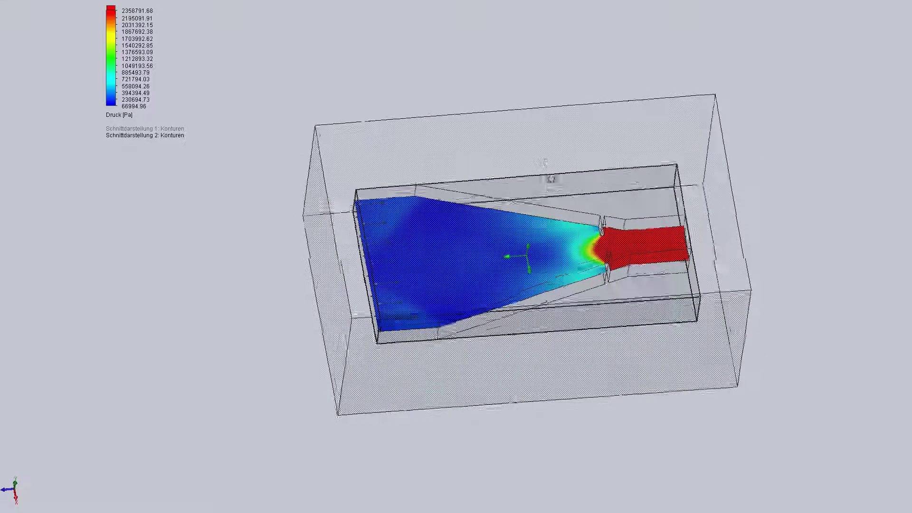
middle_click_drag(418, 238, 570, 190)
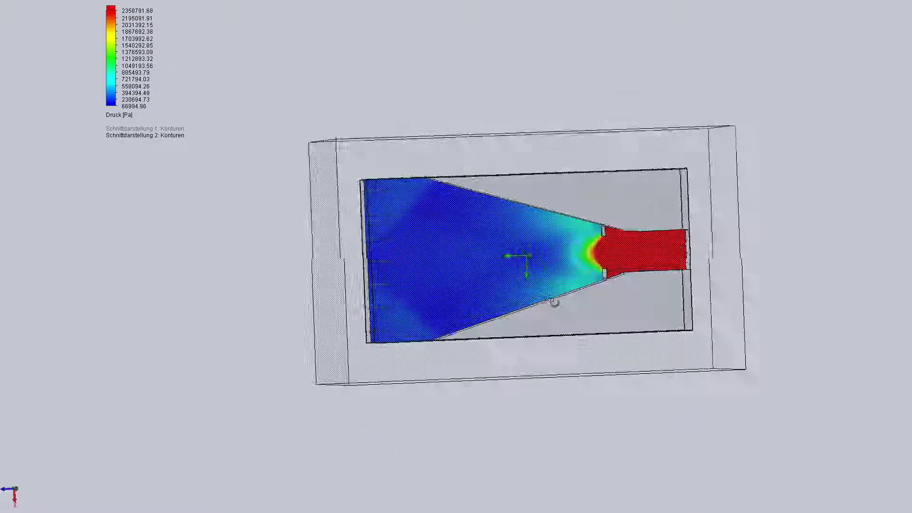
scroll(608, 212, "down", 3)
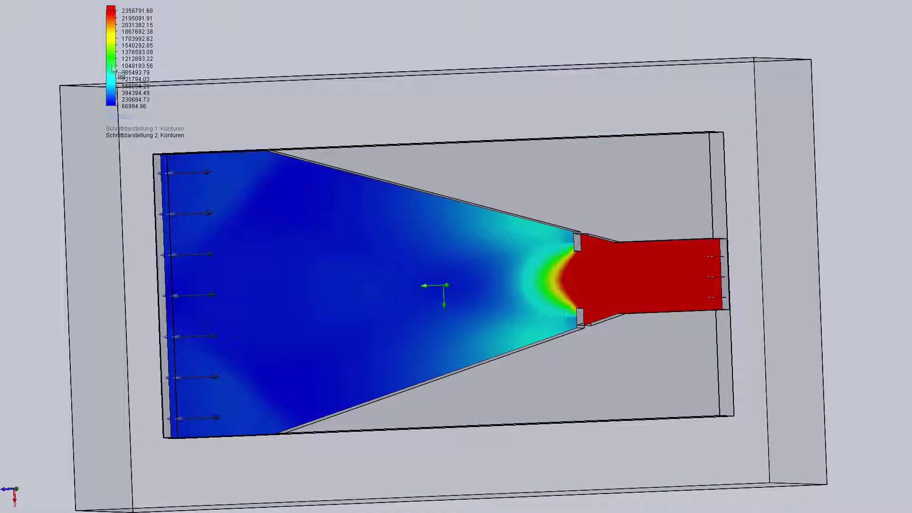
- Open the appearance settings (Erscheinungsbild) of the pressure colour legend
right_click(111, 35)
left_click(128, 51)
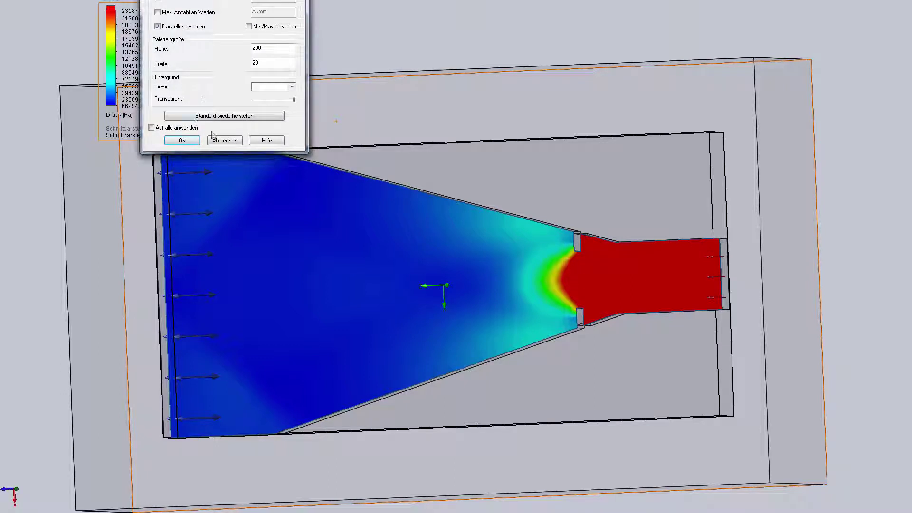